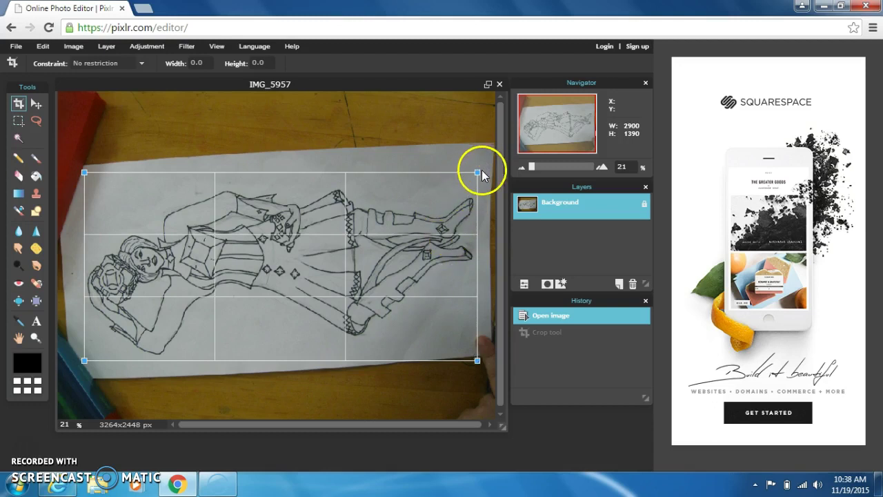
# Step: Crop the photo around the drawn figure to about 2919 x 1352 px and rotate the canvas 90° clockwise
pyautogui.moveTo(478, 169); pyautogui.dragTo(478, 175)
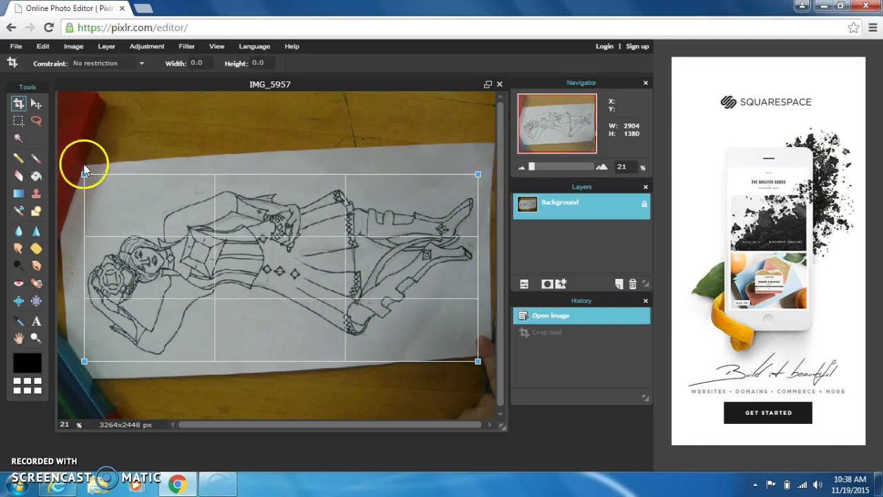
pyautogui.moveTo(86, 174)
pyautogui.mouseDown()
pyautogui.moveTo(87, 183)
pyautogui.moveTo(82, 177)
pyautogui.mouseUp()
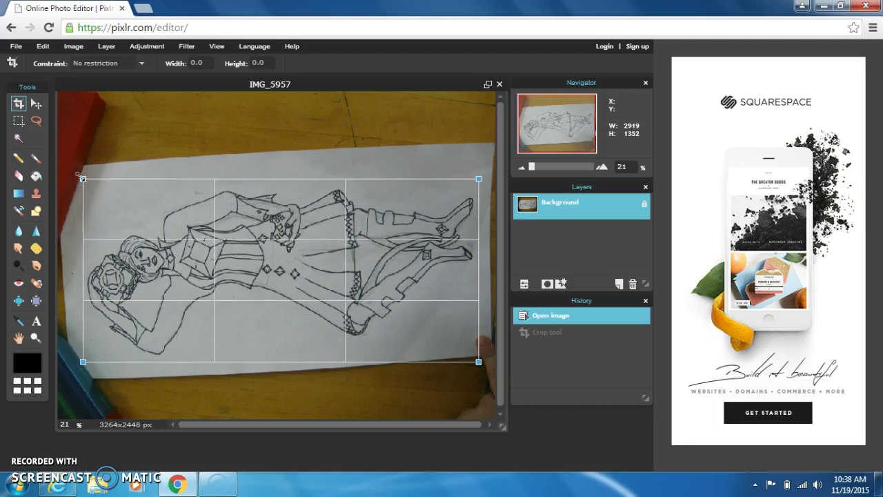
pyautogui.press('Return')
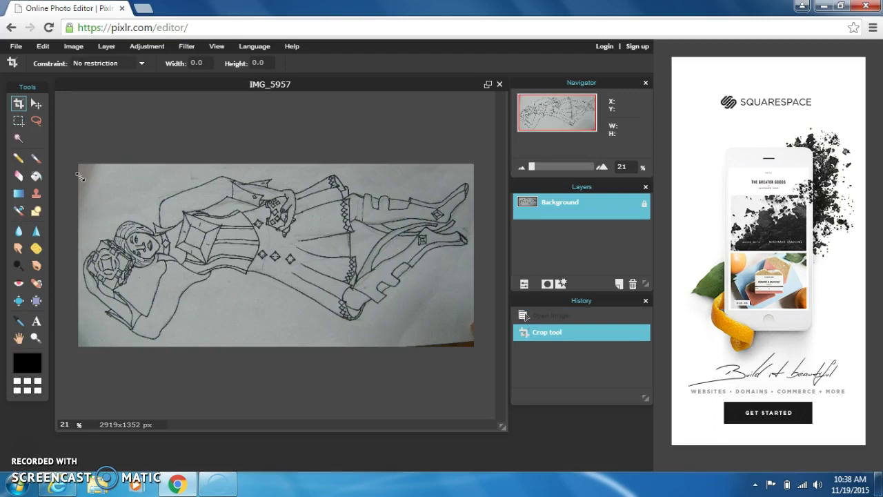
pyautogui.click(74, 46)
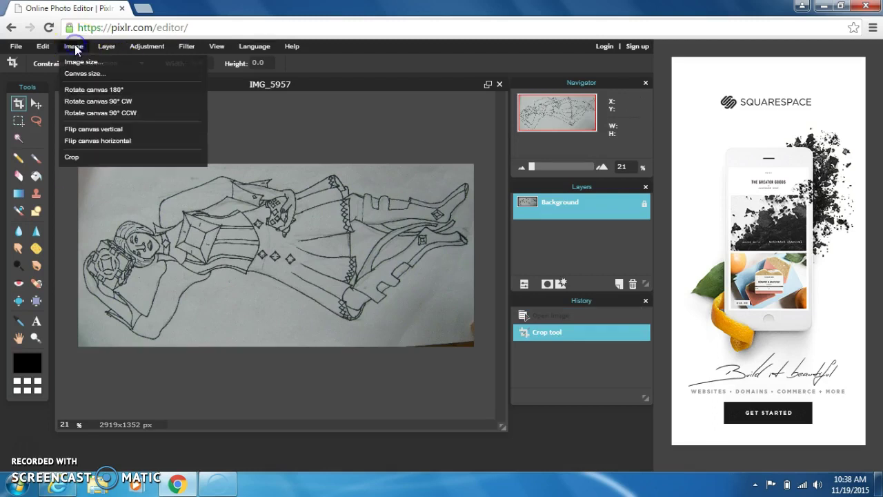
pyautogui.click(105, 101)
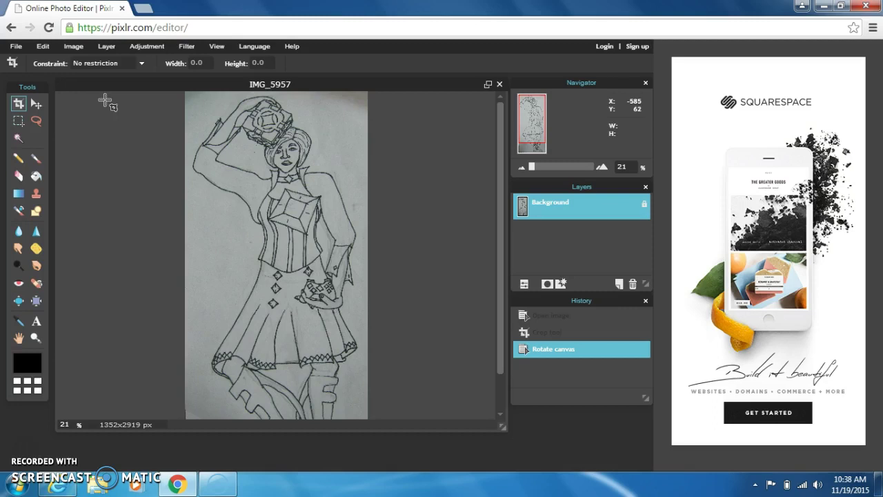
# Step: Rotate the canvas 180° and turn it back upright with a second 180° rotation
pyautogui.click(73, 47)
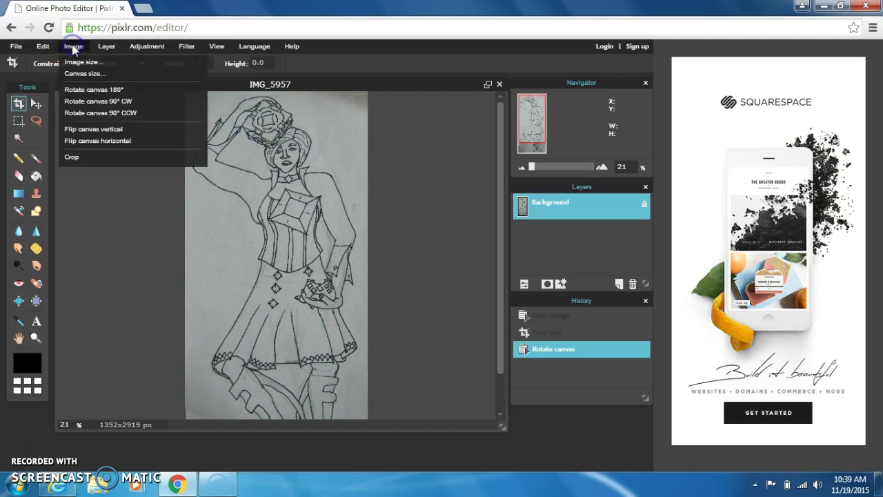
pyautogui.click(92, 90)
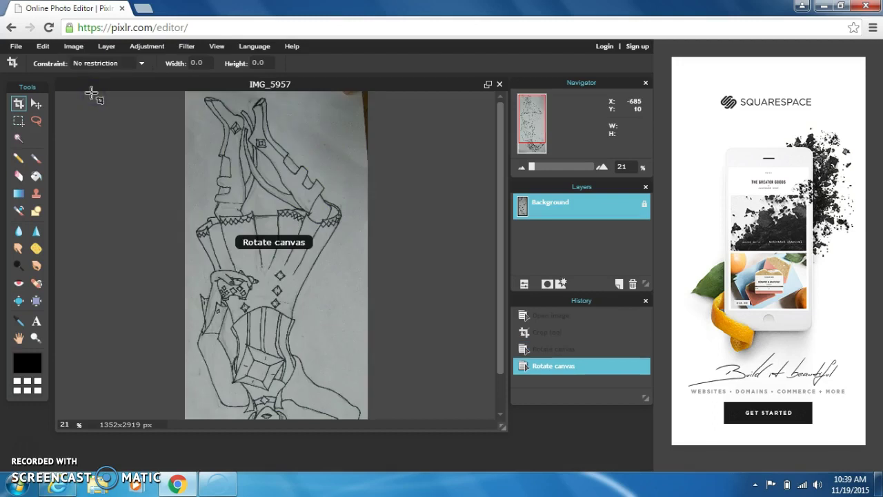
pyautogui.click(74, 46)
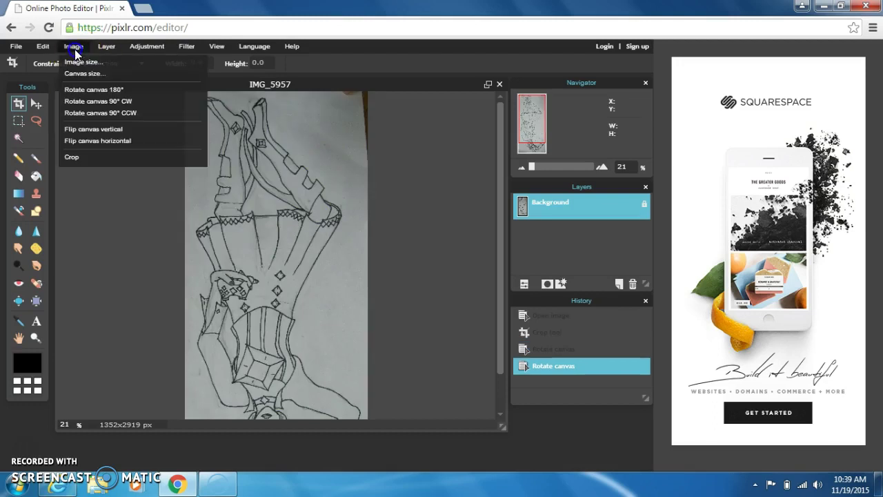
pyautogui.click(98, 90)
pyautogui.click(272, 232)
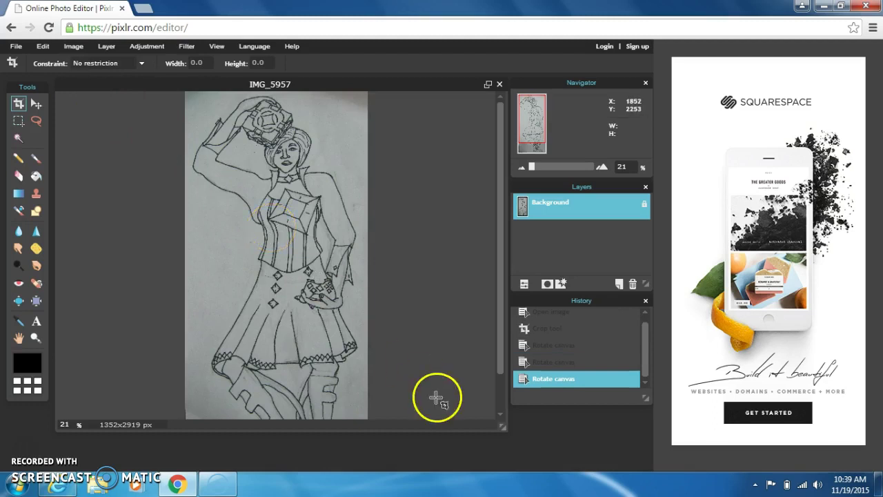
pyautogui.click(295, 237)
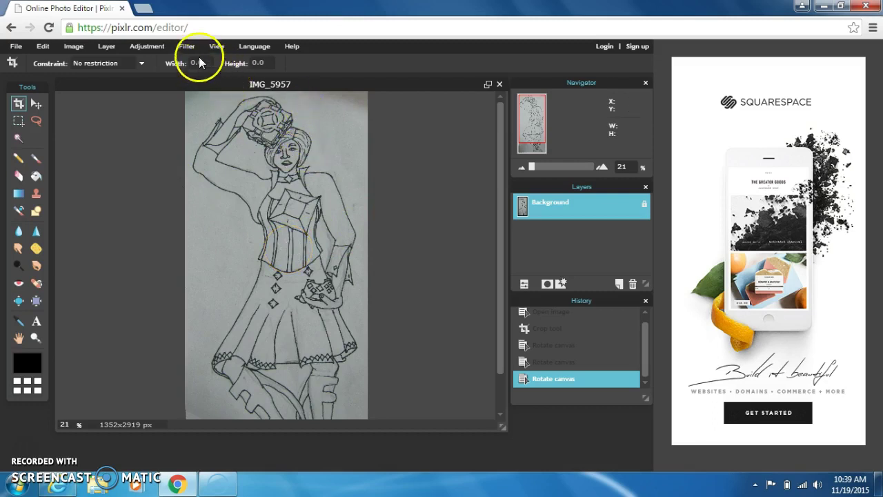
# Step: Desaturate the drawing photo to remove its colour, and check the full length of the figure
pyautogui.click(154, 47)
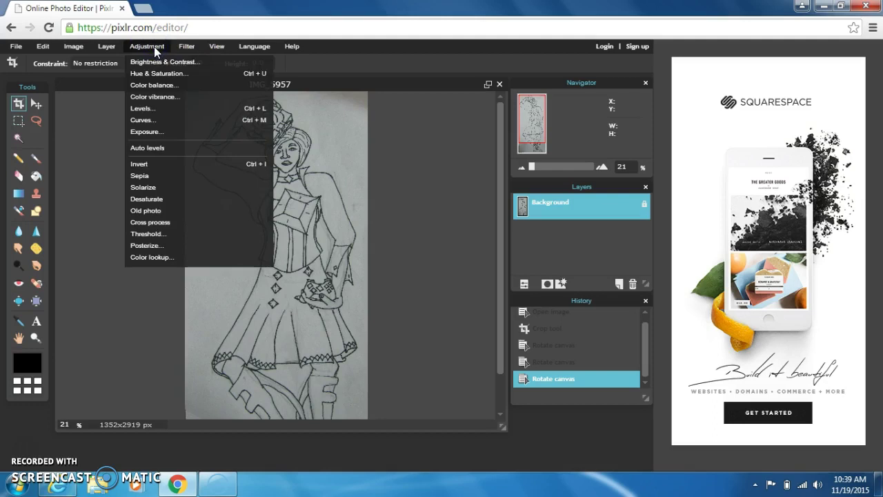
pyautogui.click(155, 199)
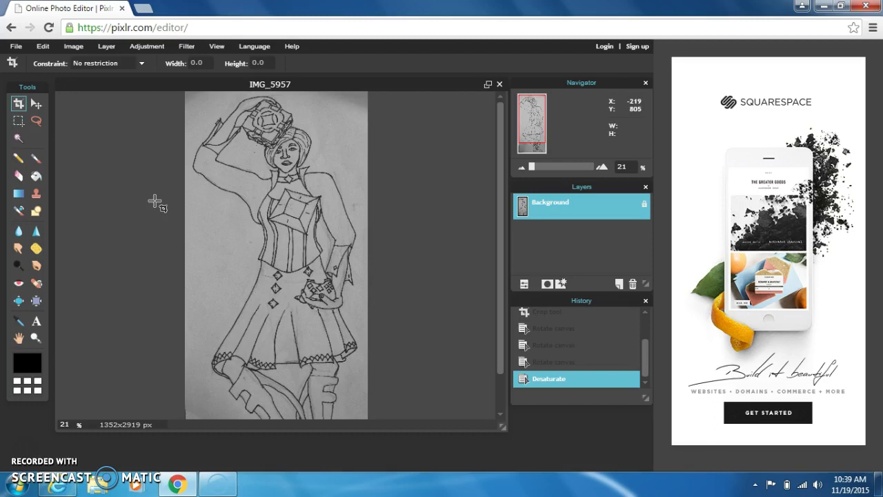
pyautogui.scroll(-2, 492, 261)
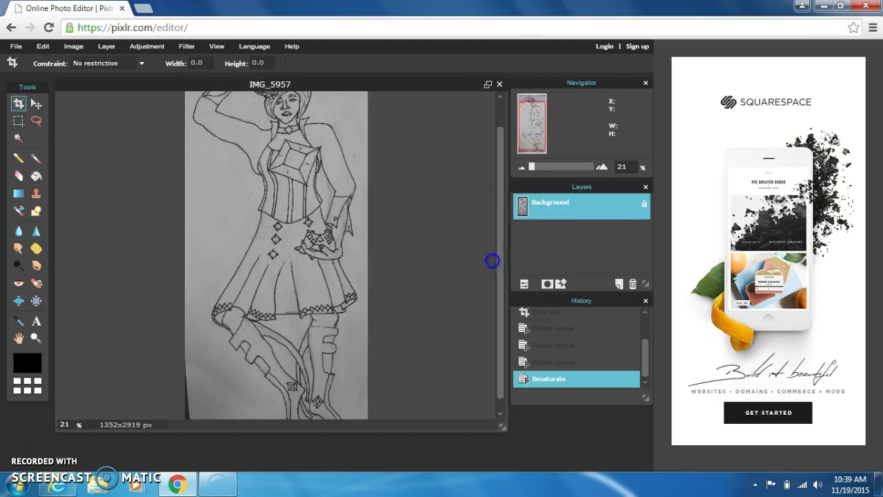
pyautogui.scroll(2, 489, 228)
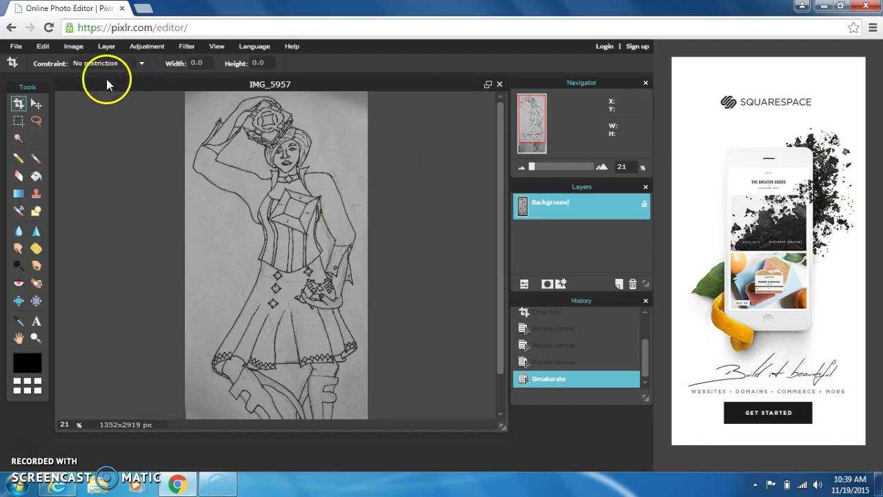
# Step: Select the entire desaturated drawing and copy it to the clipboard
pyautogui.click(74, 46)
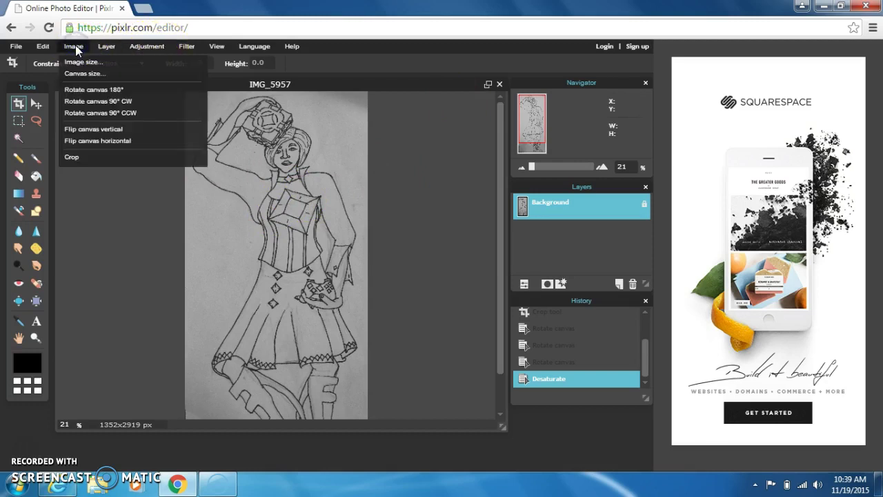
pyautogui.click(74, 46)
pyautogui.click(45, 46)
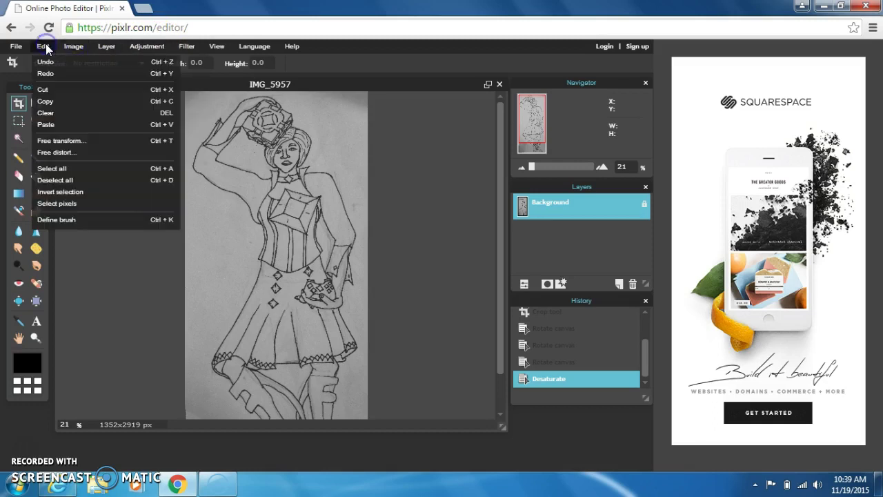
pyautogui.click(66, 168)
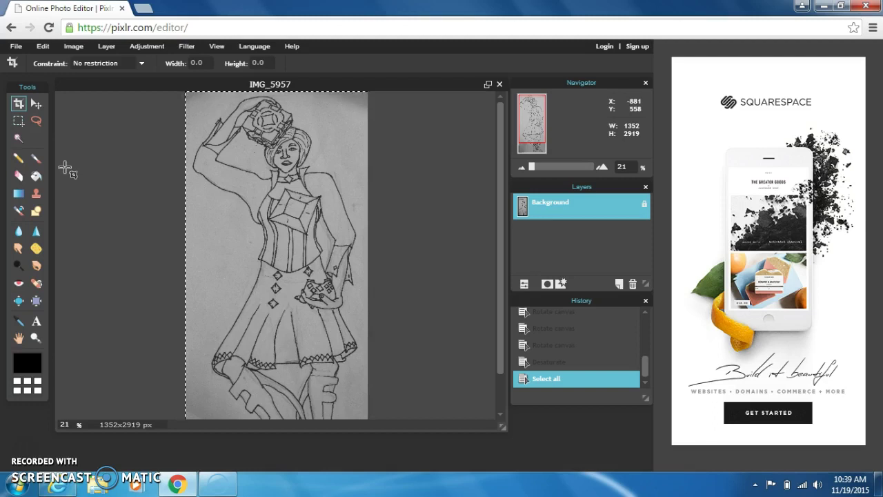
pyautogui.hotkey('ctrl', 'c')
# Step: Set up a new image 2600 px wide and 3100 px high with a transparent background
pyautogui.click(17, 49)
pyautogui.click(20, 62)
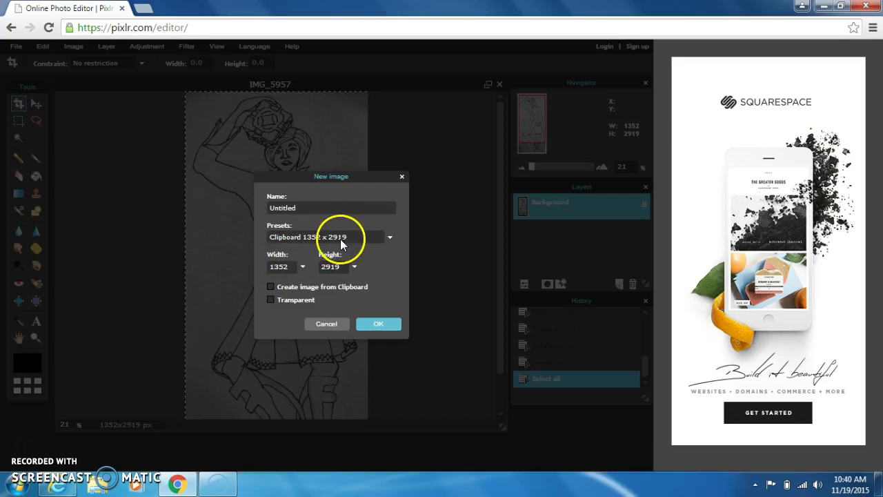
pyautogui.moveTo(290, 268); pyautogui.dragTo(254, 267)
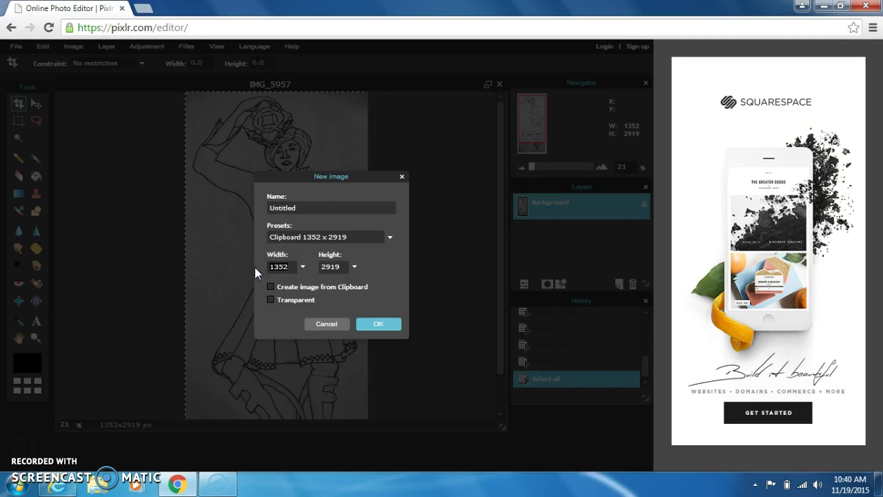
pyautogui.write('2600')
pyautogui.moveTo(343, 268); pyautogui.dragTo(282, 261)
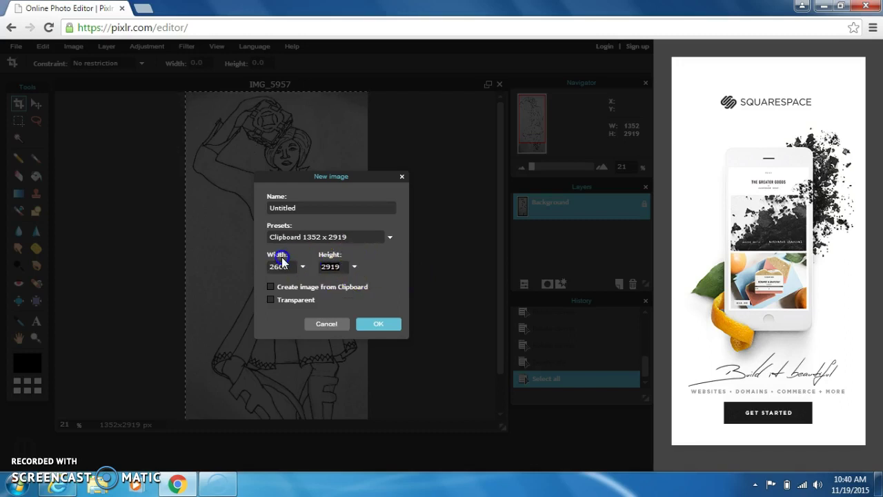
pyautogui.write('3100')
pyautogui.click(272, 299)
pyautogui.click(283, 270)
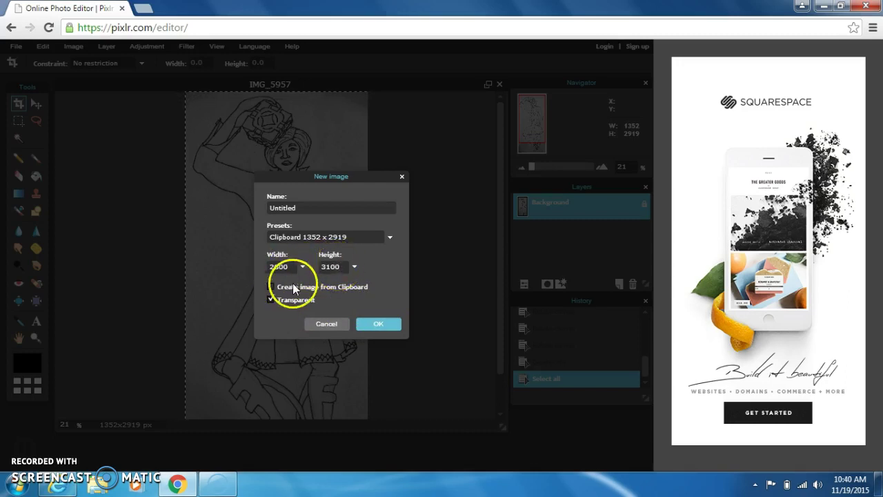
# Step: Name the new image with the owner's first initial and surname followed by "Card", and create it
pyautogui.moveTo(307, 208); pyautogui.dragTo(242, 205)
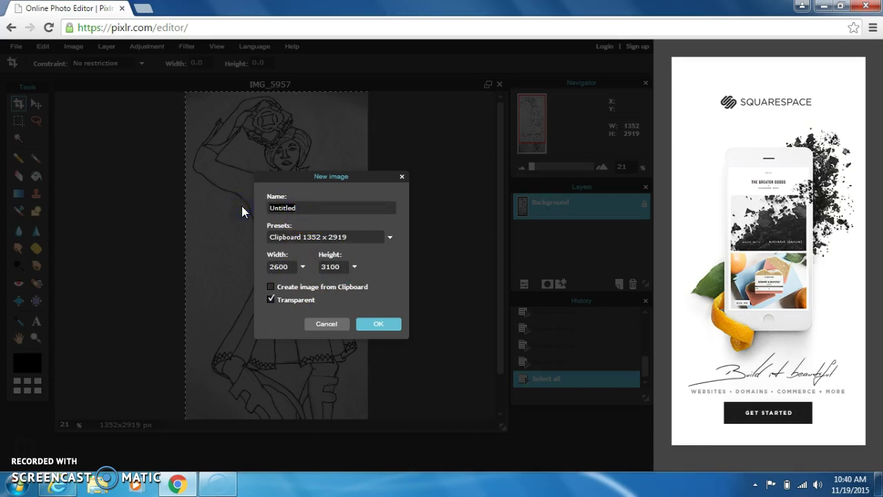
pyautogui.write('S')
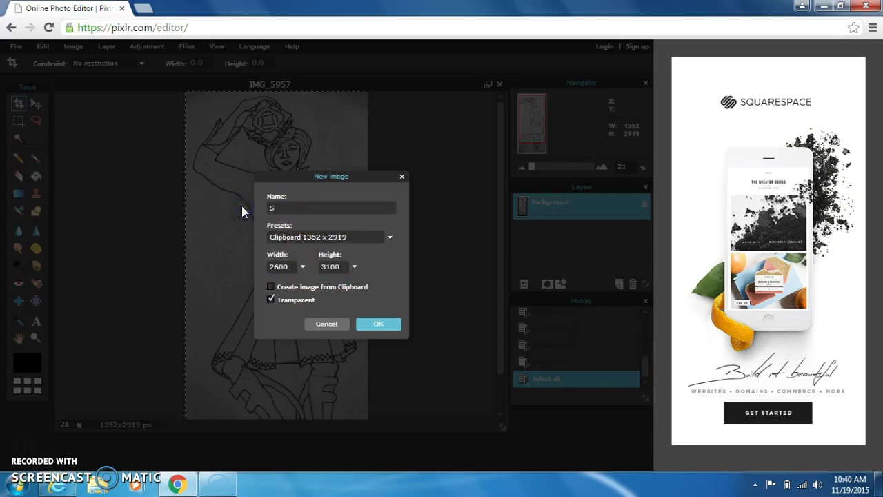
pyautogui.write('chesserCard')
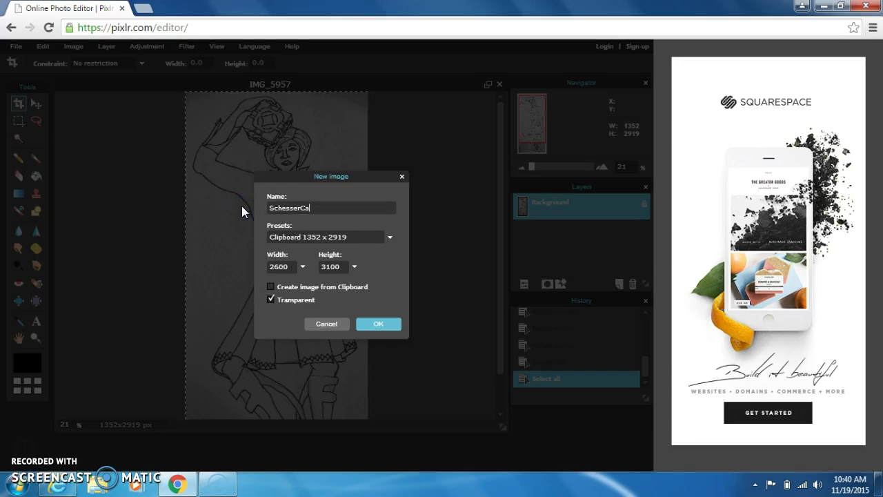
pyautogui.click(271, 195)
pyautogui.click(376, 325)
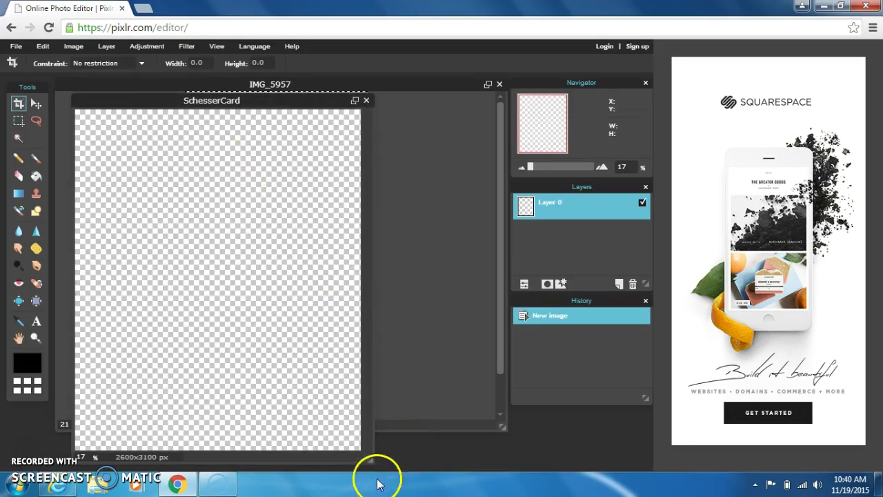
# Step: Enlarge the new image's window and paste the copied drawing onto the transparent canvas as a new layer
pyautogui.moveTo(371, 458)
pyautogui.mouseDown()
pyautogui.moveTo(470, 476)
pyautogui.moveTo(215, 359)
pyautogui.moveTo(257, 354)
pyautogui.moveTo(323, 410)
pyautogui.moveTo(388, 419)
pyautogui.moveTo(437, 474)
pyautogui.mouseUp()
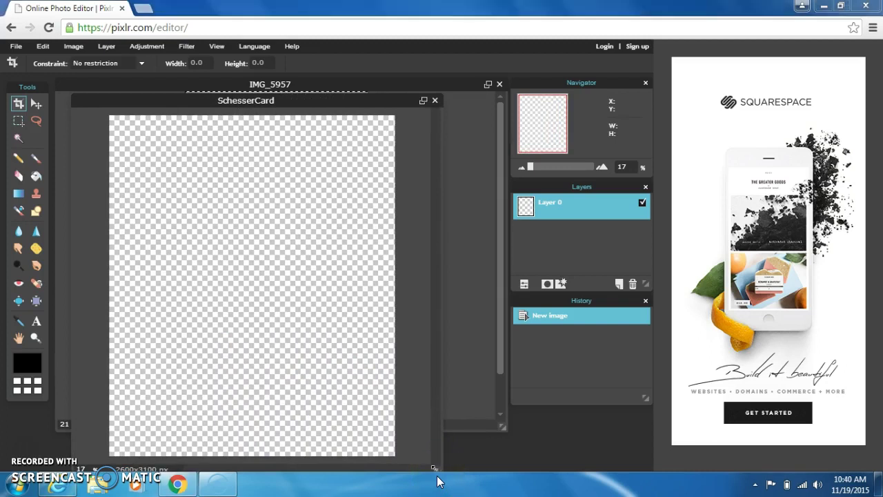
pyautogui.moveTo(428, 443); pyautogui.dragTo(442, 467)
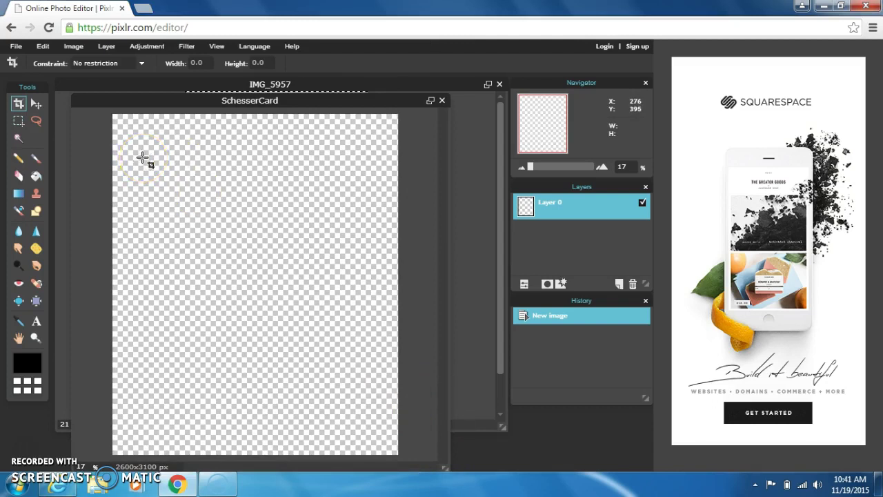
pyautogui.hotkey('ctrl', 'v')
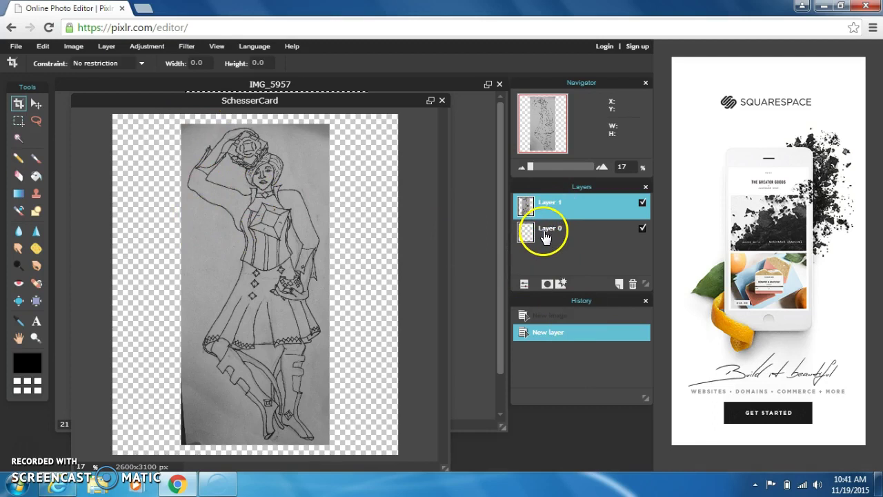
pyautogui.click(225, 234)
# Step: Save the card image to the computer's Desktop in the layered PXD format, keeping its name
pyautogui.click(15, 47)
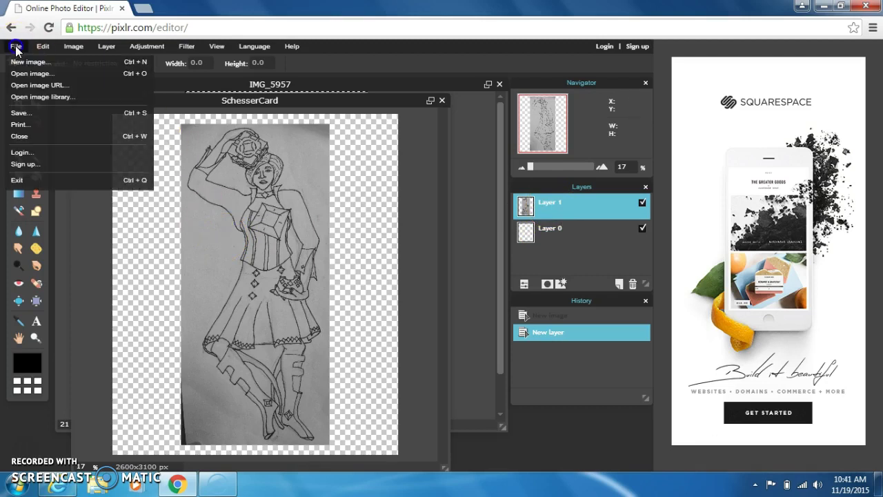
pyautogui.click(27, 112)
pyautogui.press('Return')
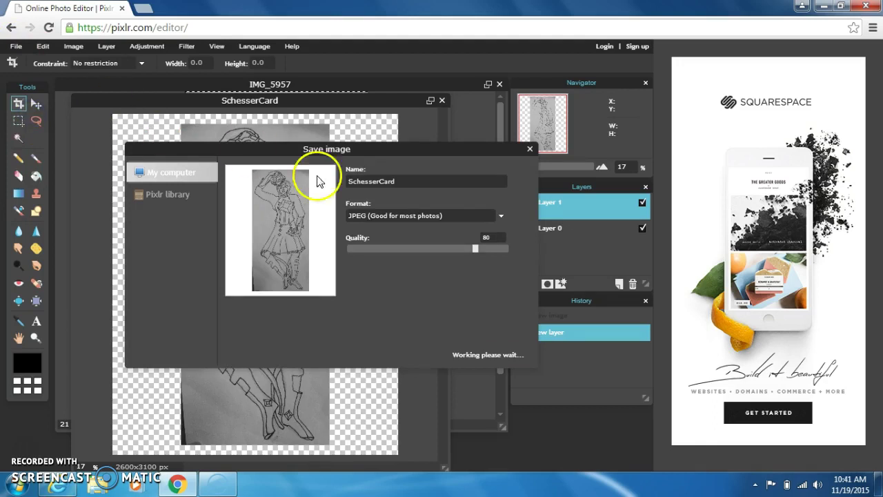
pyautogui.click(407, 215)
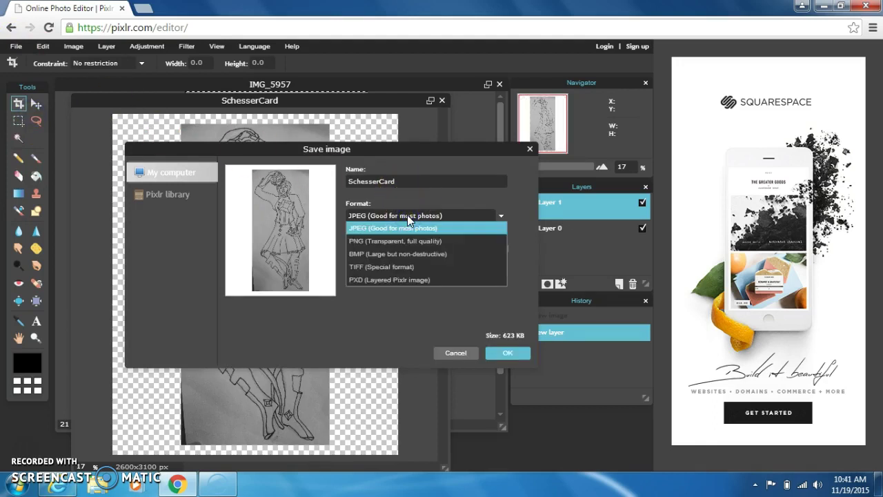
pyautogui.click(417, 280)
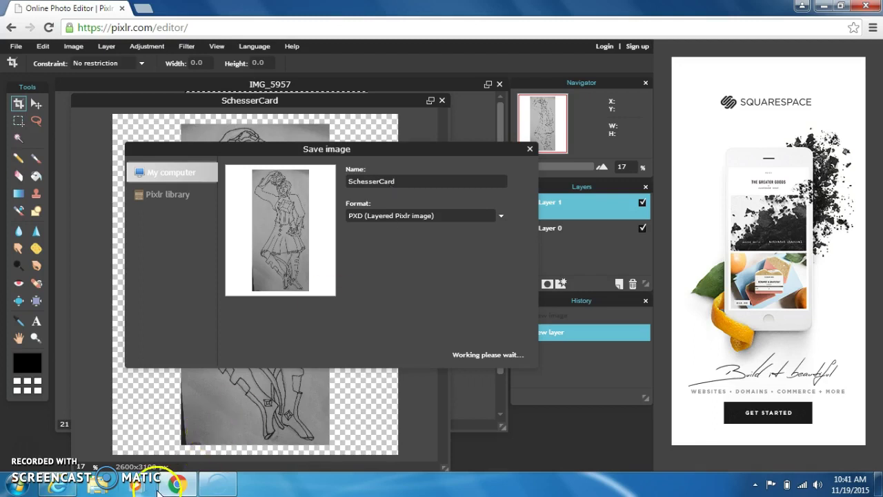
pyautogui.moveTo(41, 485)
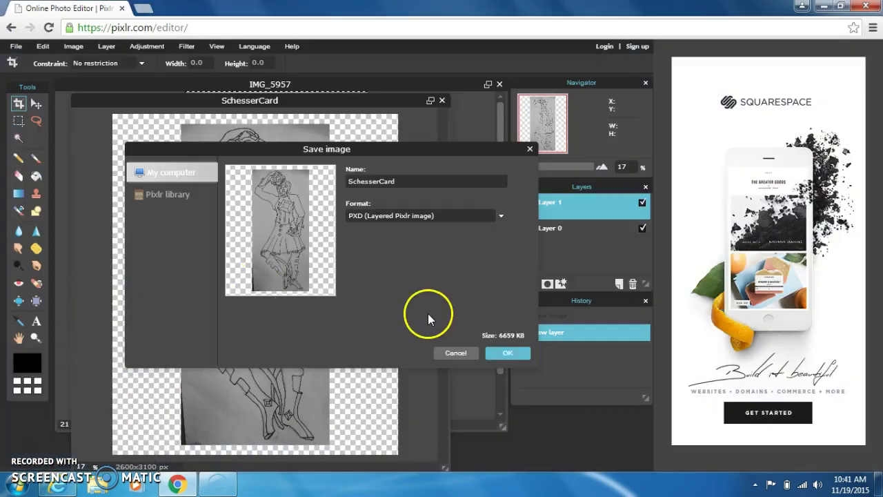
pyautogui.click(511, 352)
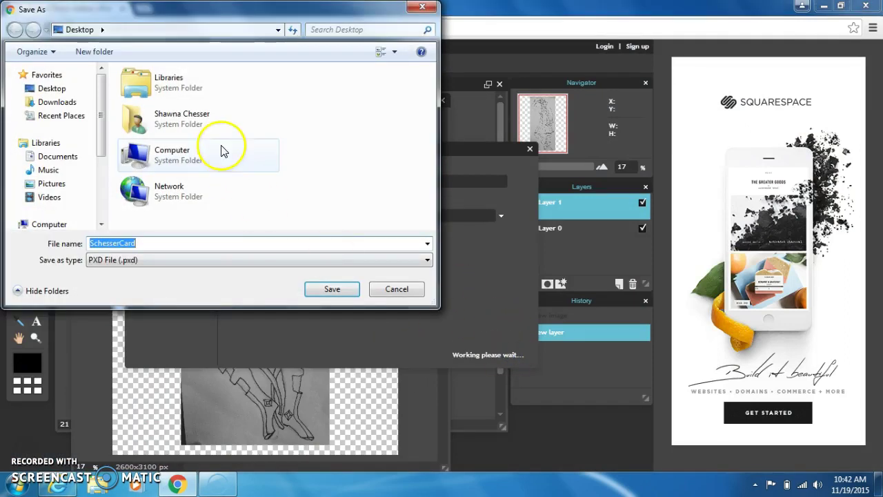
pyautogui.click(47, 90)
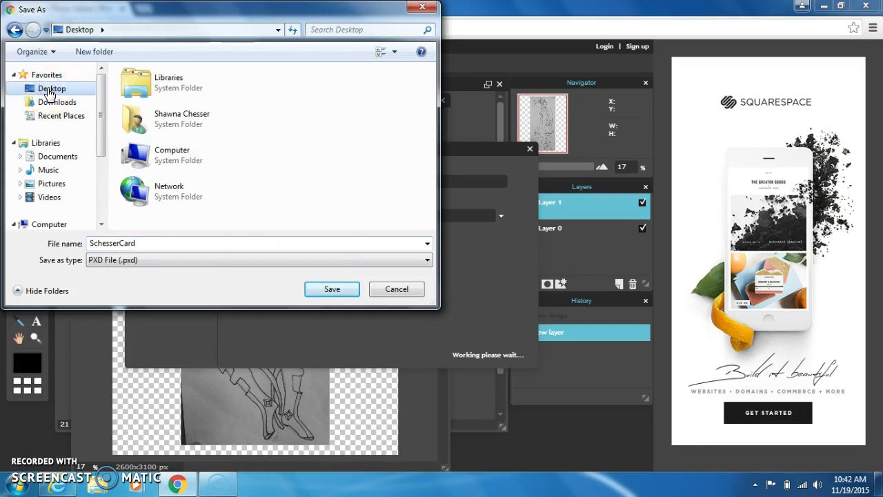
pyautogui.click(322, 290)
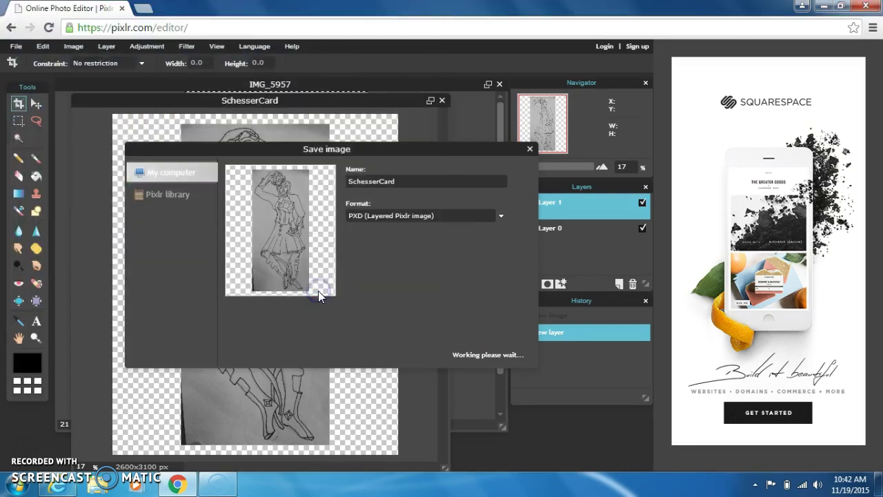